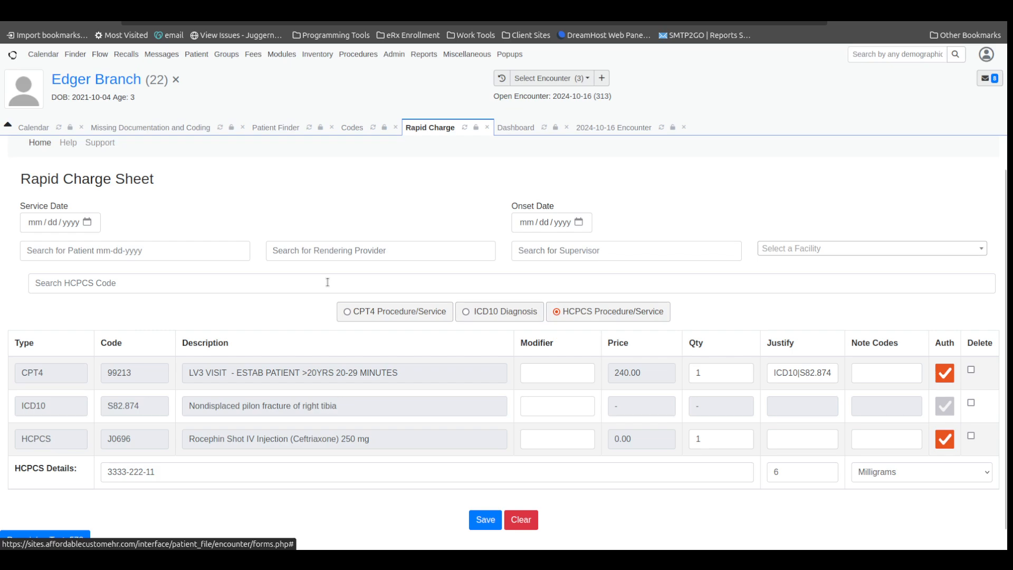
Review the codes, charges and provider settings on the fee sheet of the 2024-10-16 encounter.
left_click(615, 128)
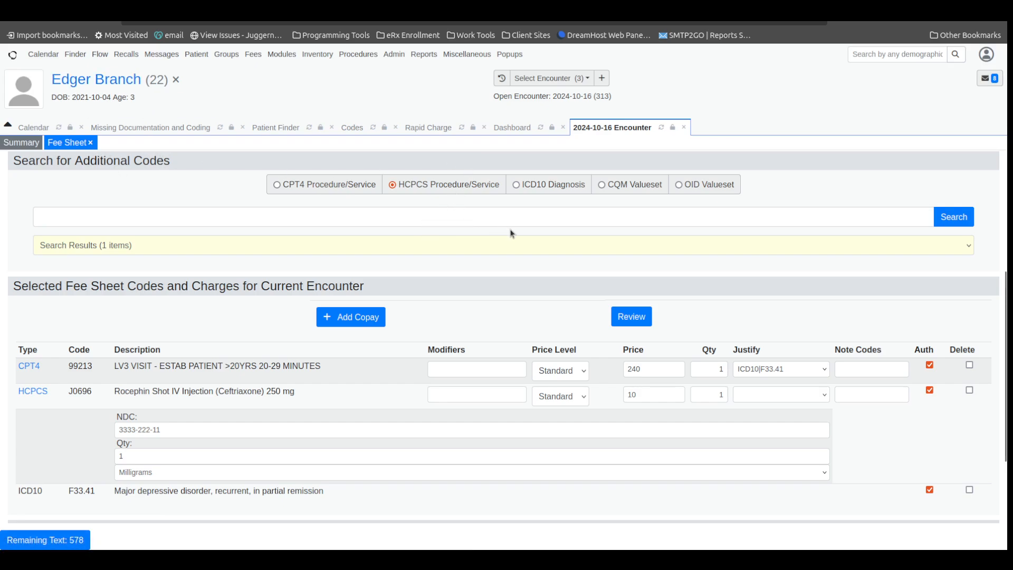
scroll(511, 233, "up", 4)
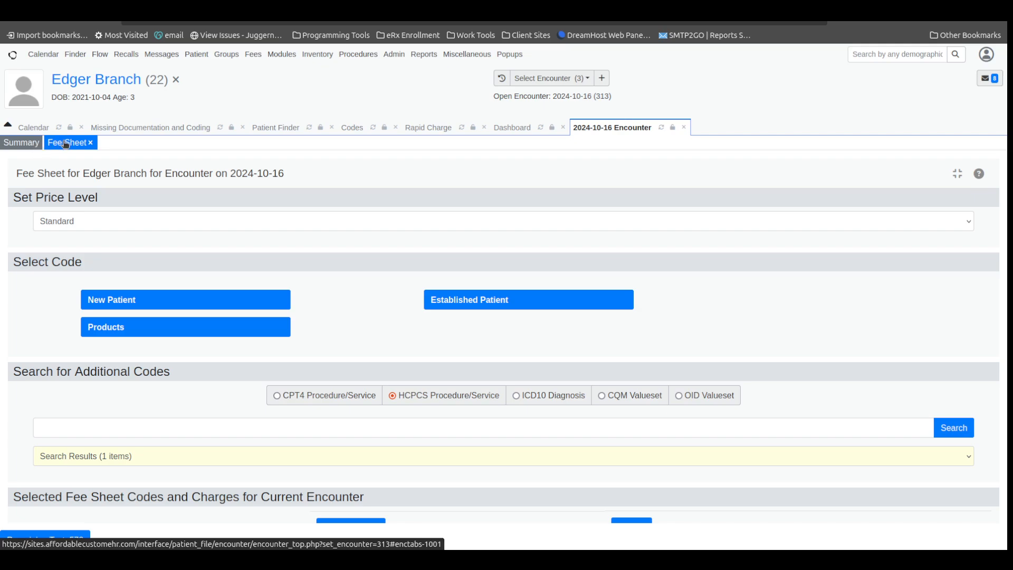
scroll(591, 315, "down", 4)
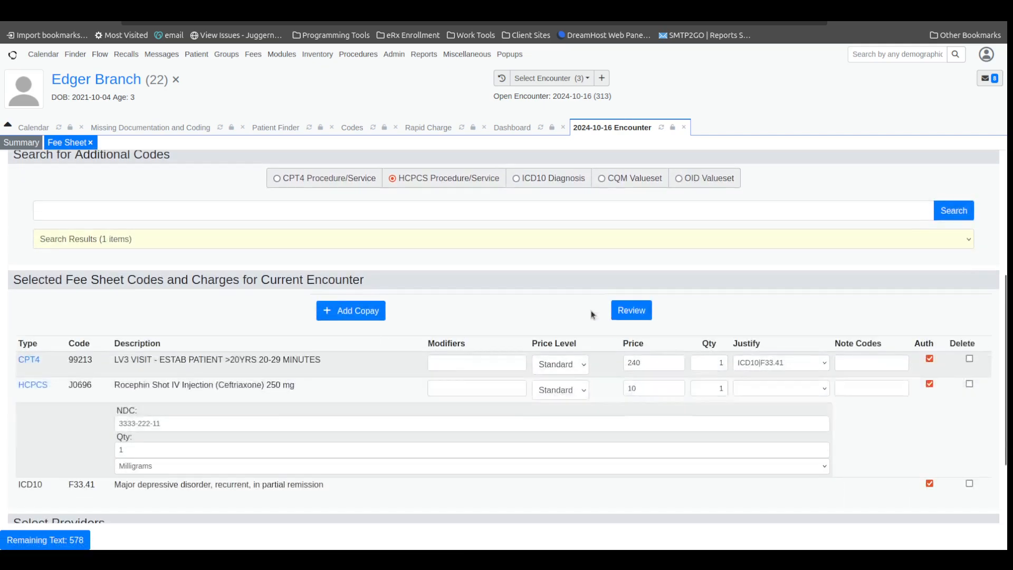
scroll(591, 316, "down", 2)
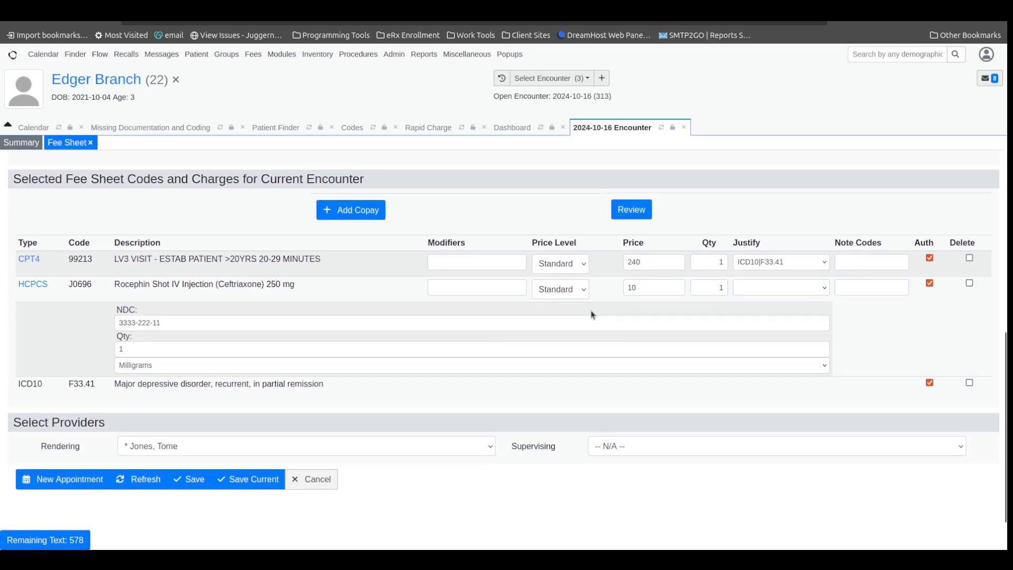
scroll(592, 315, "up", 1)
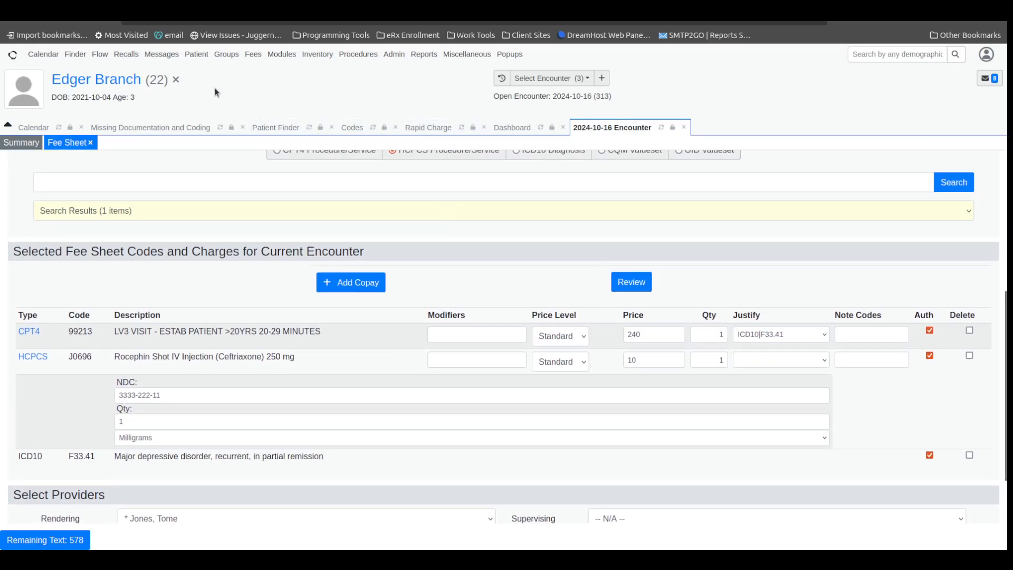
mouse_move(251, 52)
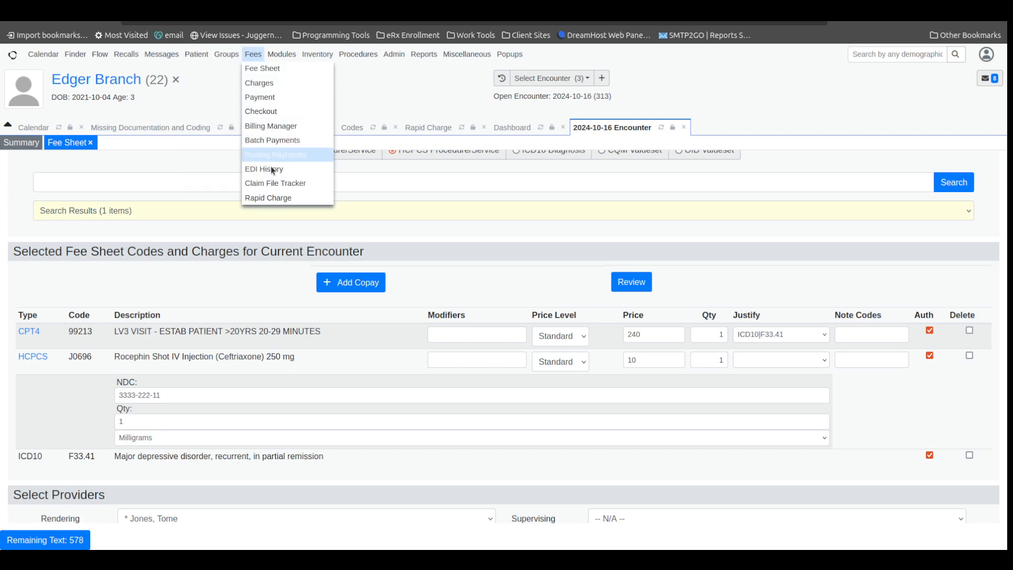
Return to the Rapid Charge sheet and search for the patient by last name to select them.
left_click(447, 129)
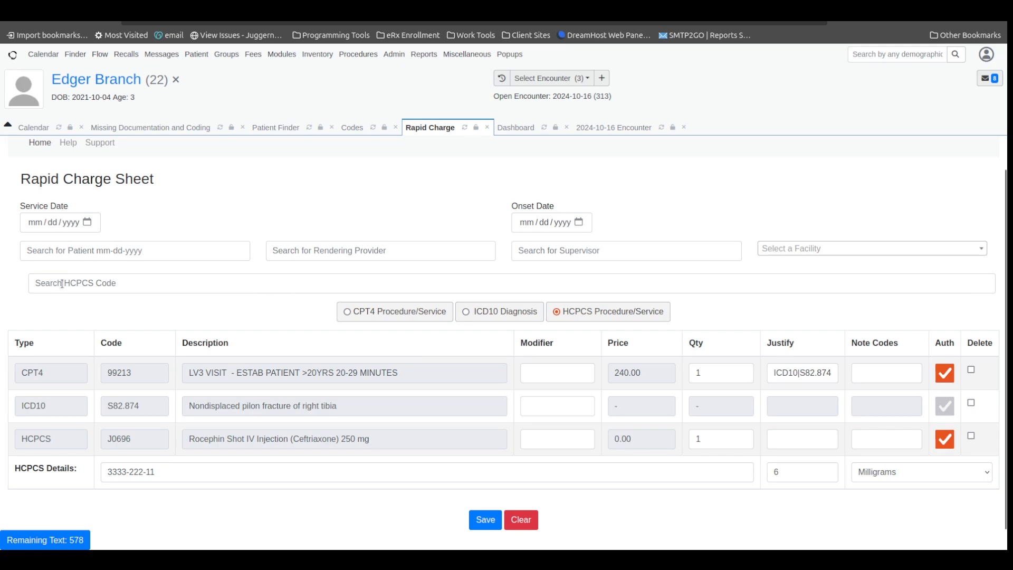
left_click(176, 251)
type("lap")
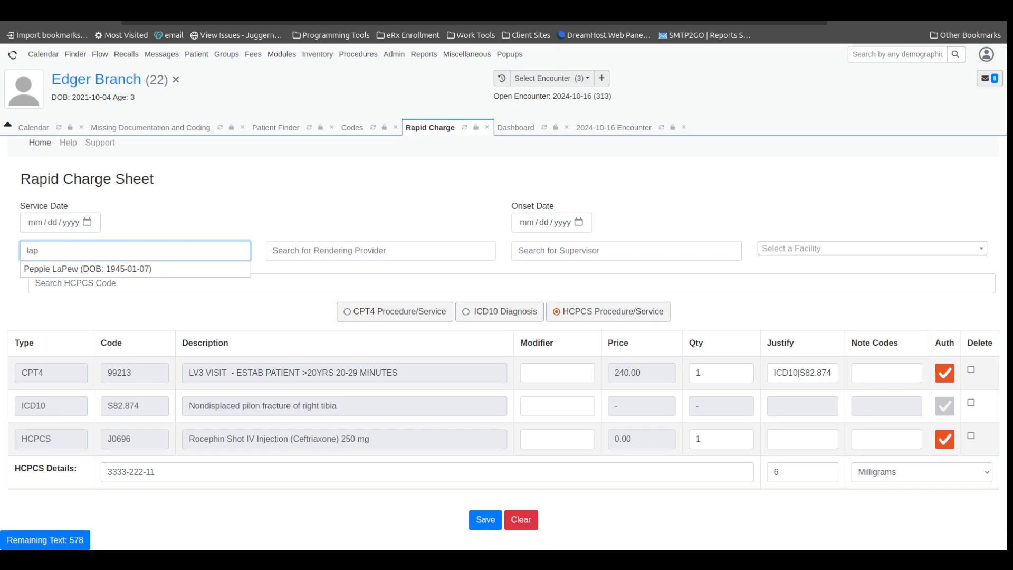
left_click(177, 270)
Select the rendering provider for the charge and set the facility to US Mental Health Systems Inc.
left_click(292, 246)
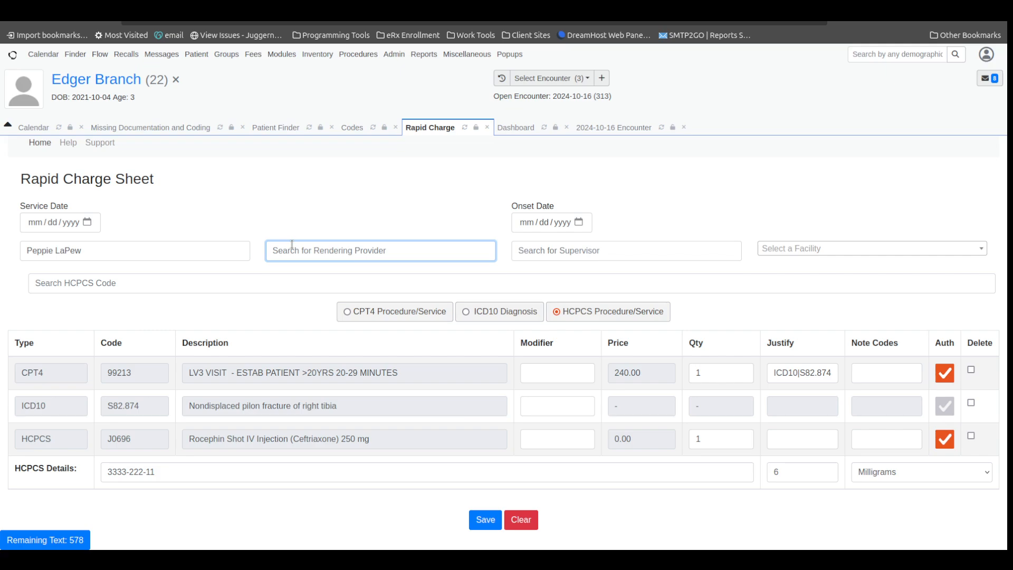
type("max")
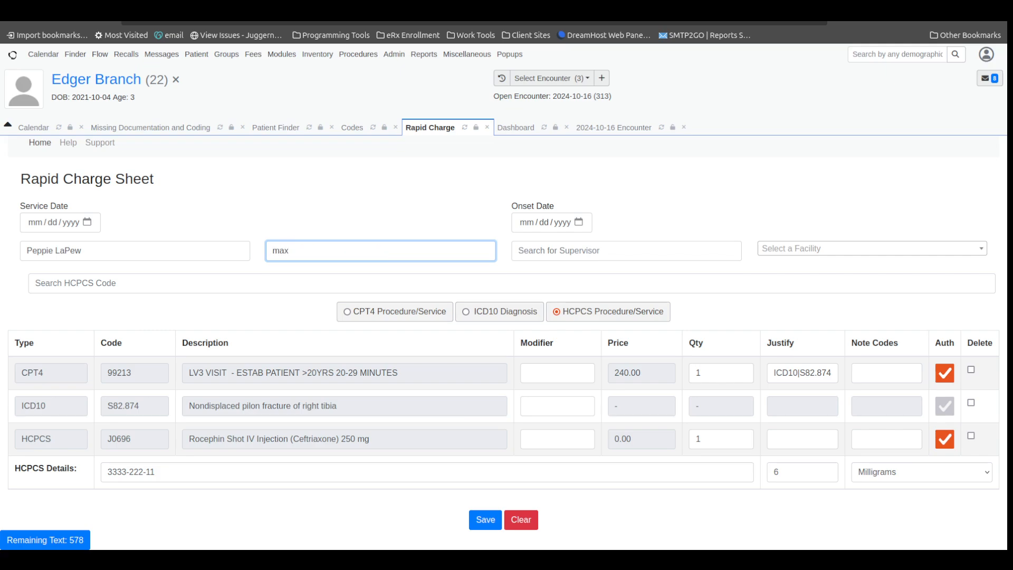
key("BackSpace")
type("c")
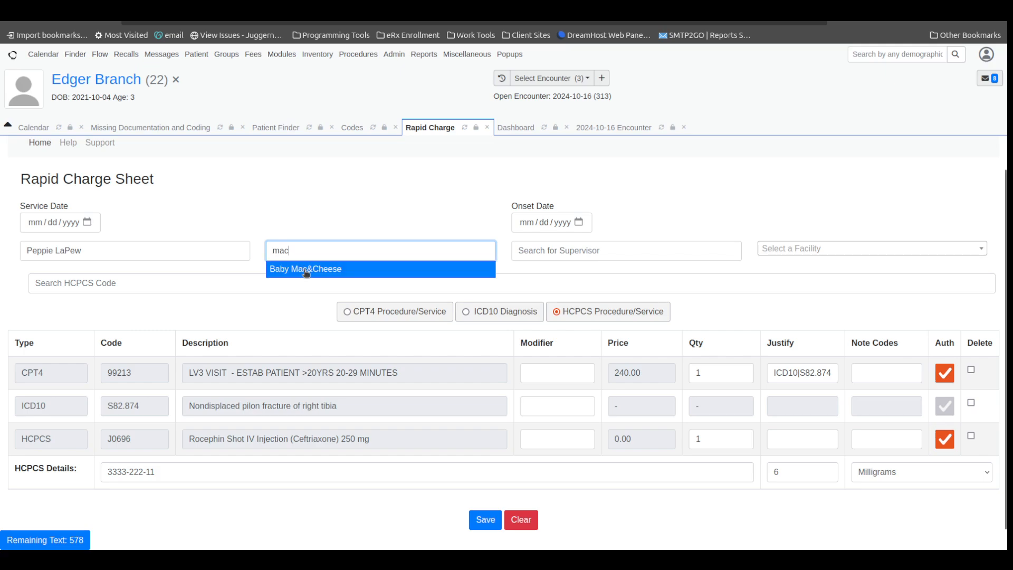
left_click(306, 270)
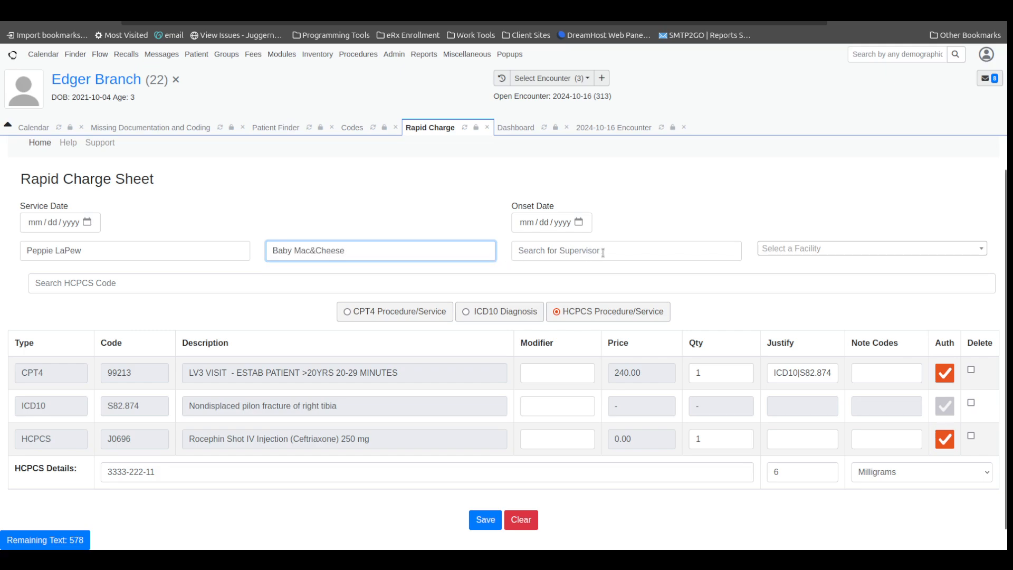
left_click(789, 252)
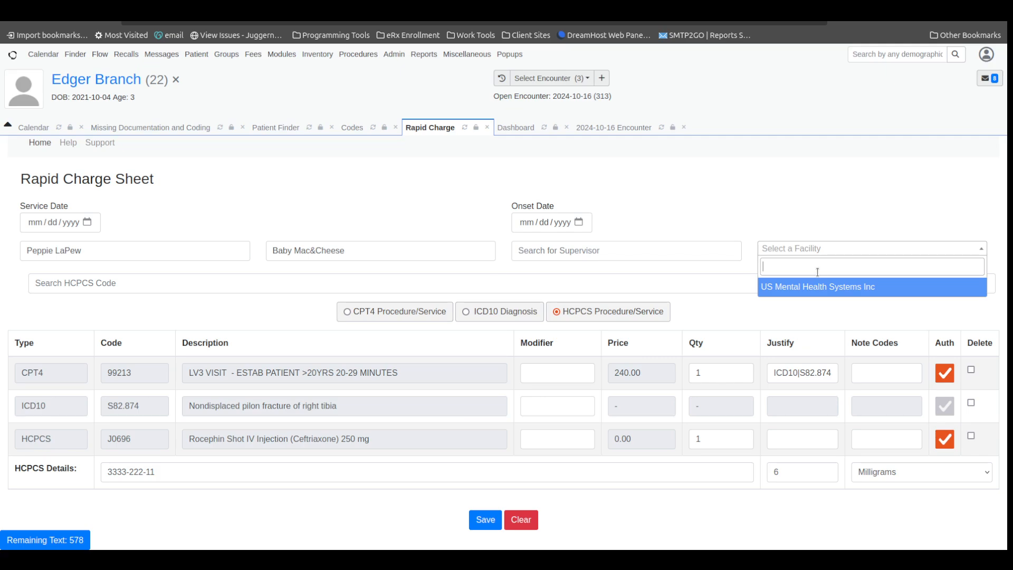
left_click(826, 286)
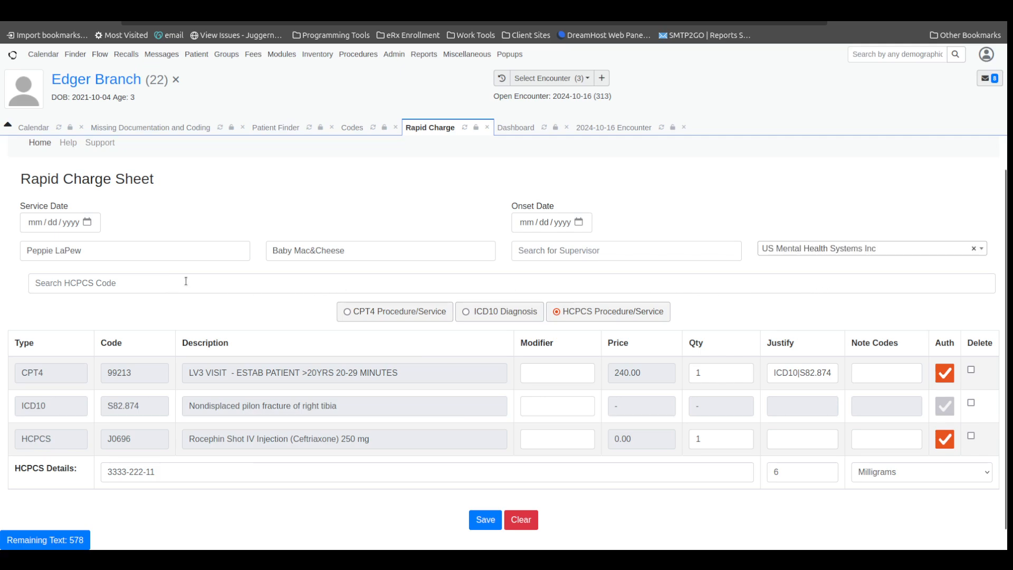
Search the CPT4 procedure codes for 857 and for 992, and clear the search.
left_click(400, 315)
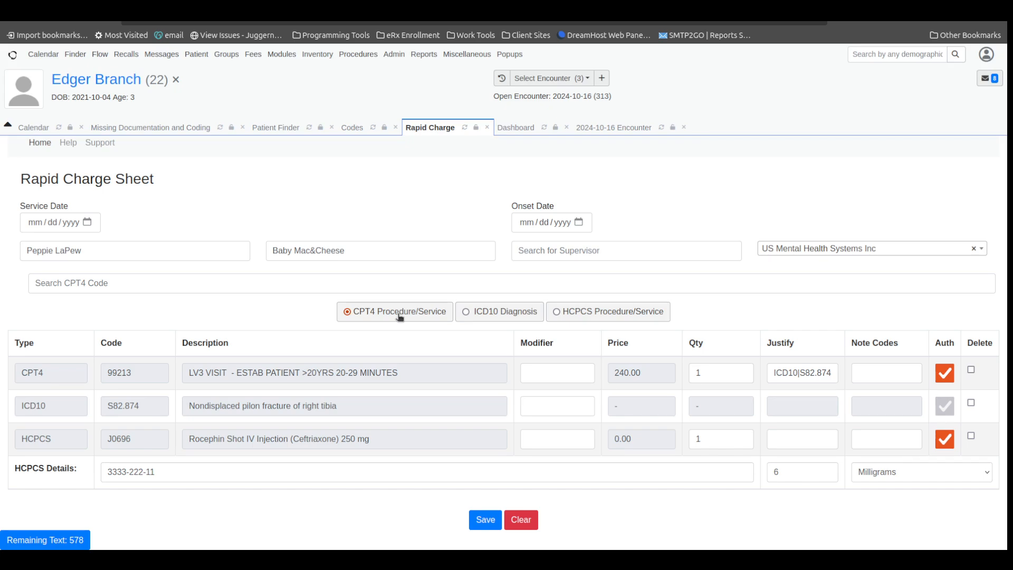
left_click(331, 282)
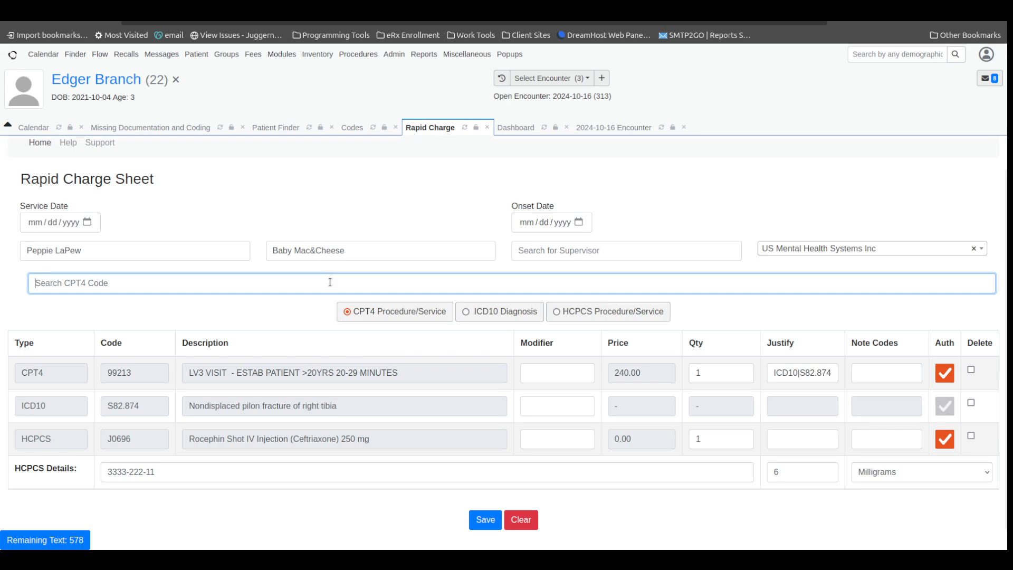
type("857")
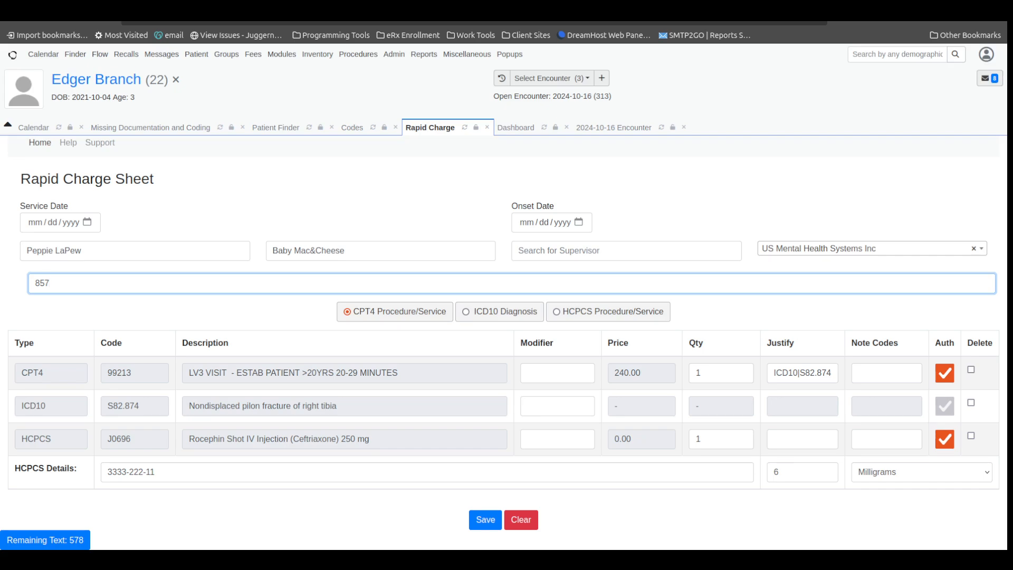
key("BackSpace")
key("BackSpace")
key("BackSpace")
type("992")
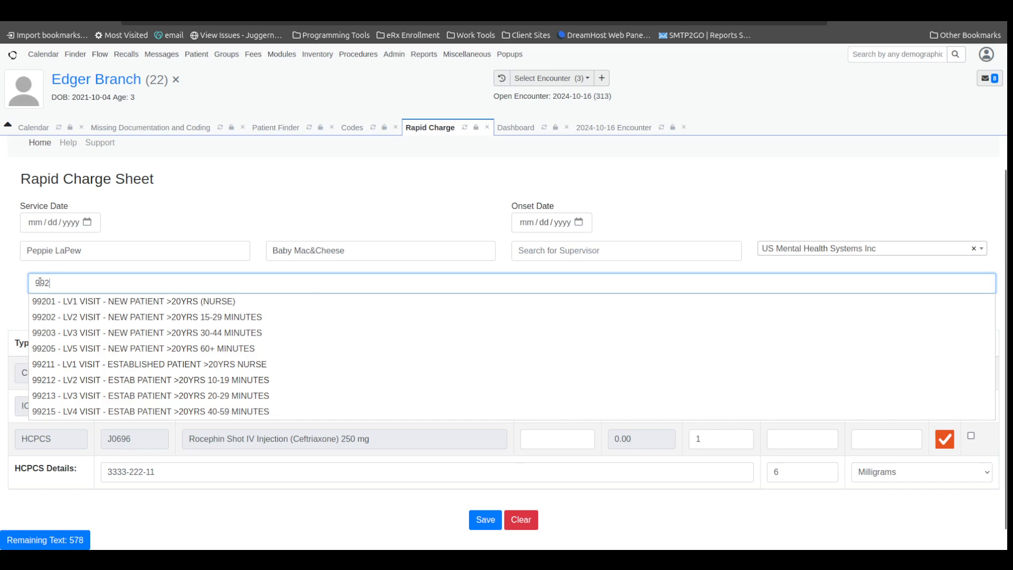
left_click(21, 278)
left_click(34, 282)
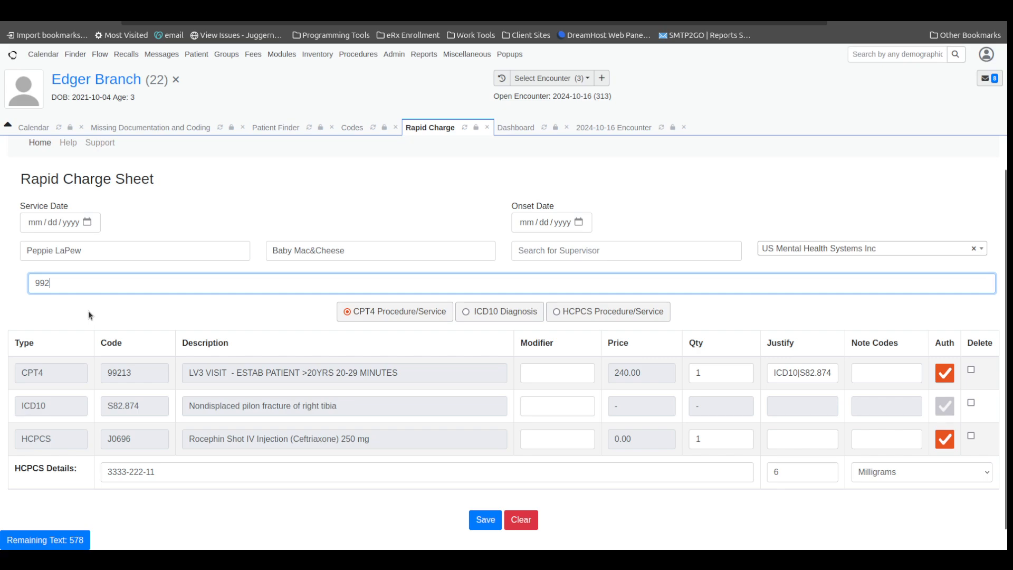
key("BackSpace")
key("BackSpace")
key("BackSpace")
Check the 2024-10-16 encounter's fee sheet again and view the service date calendar on the Rapid Charge sheet.
left_click(606, 129)
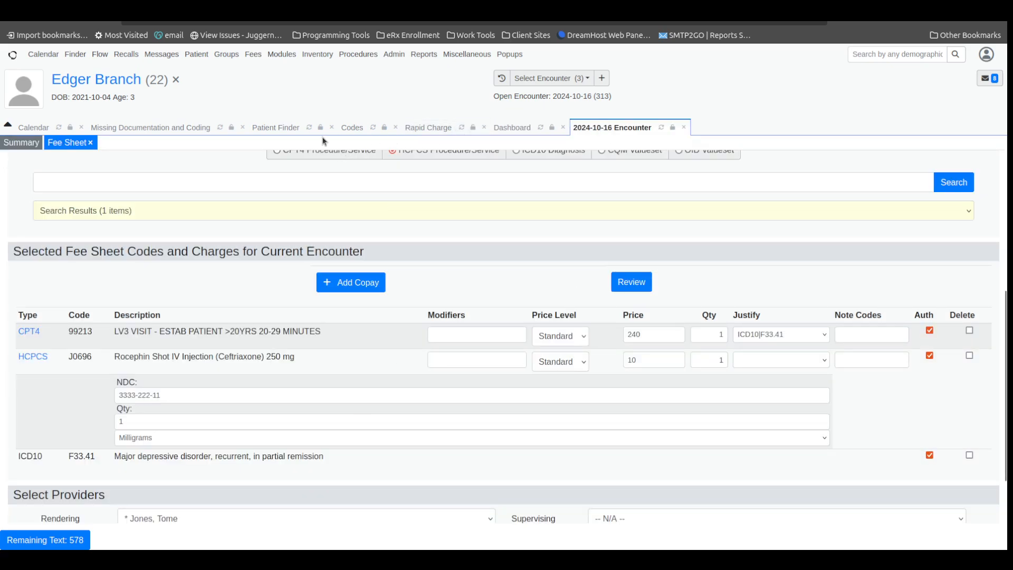
left_click(420, 130)
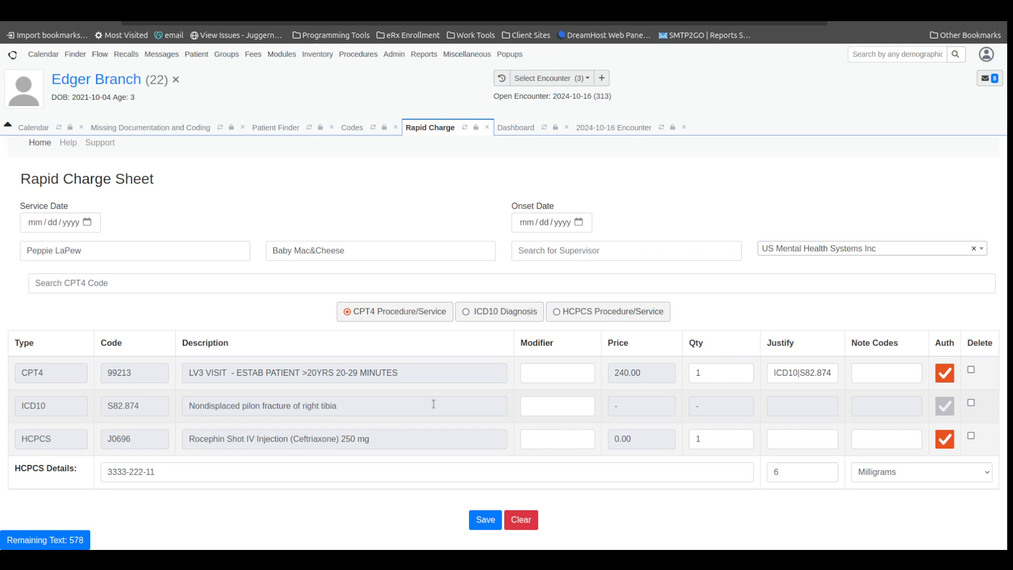
left_click(88, 224)
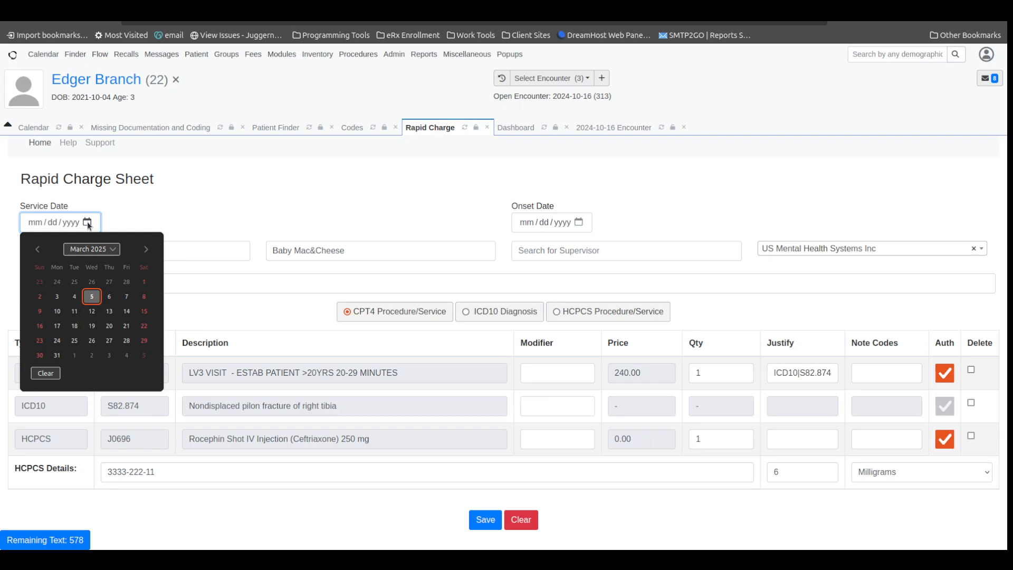
left_click(88, 223)
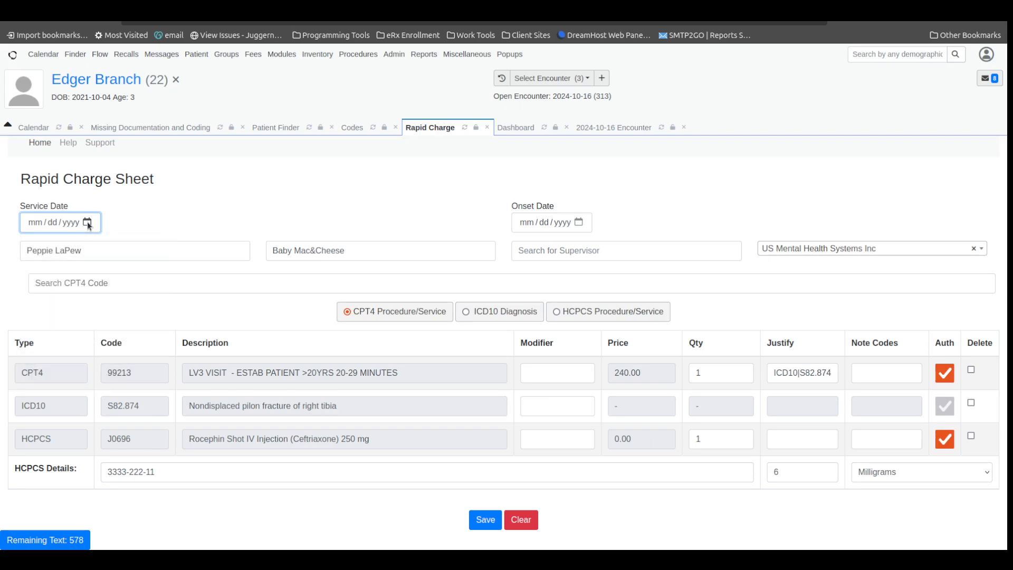